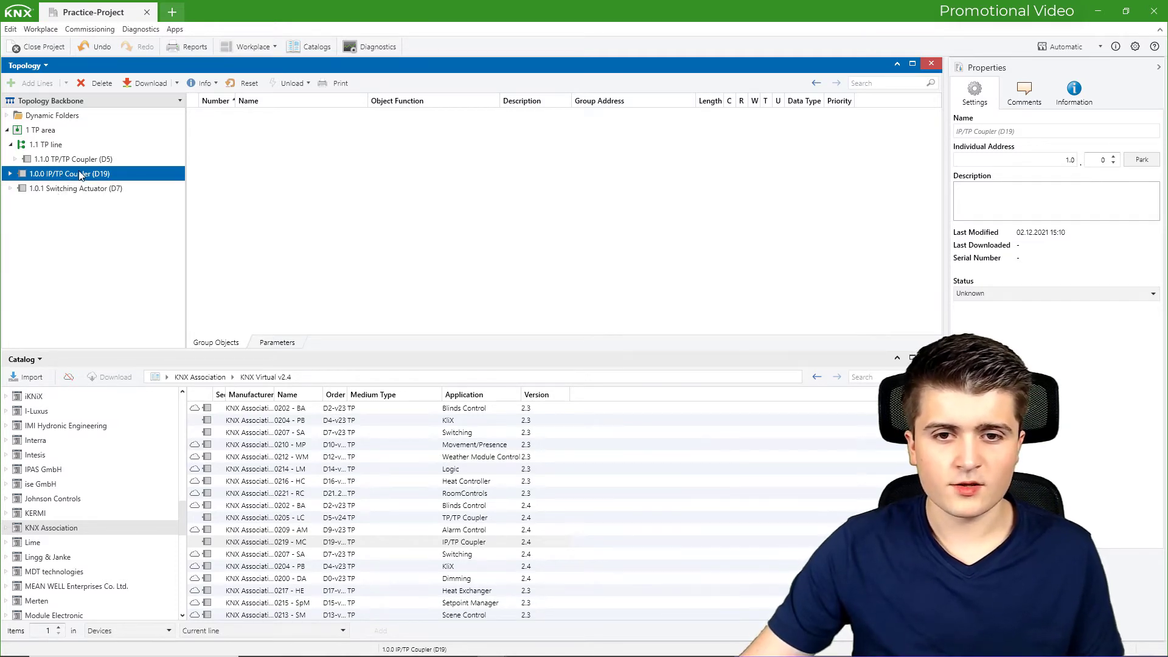
- Delete the IP/TP Coupler and the TP/TP Coupler from the topology
key("Delete")
key("Return")
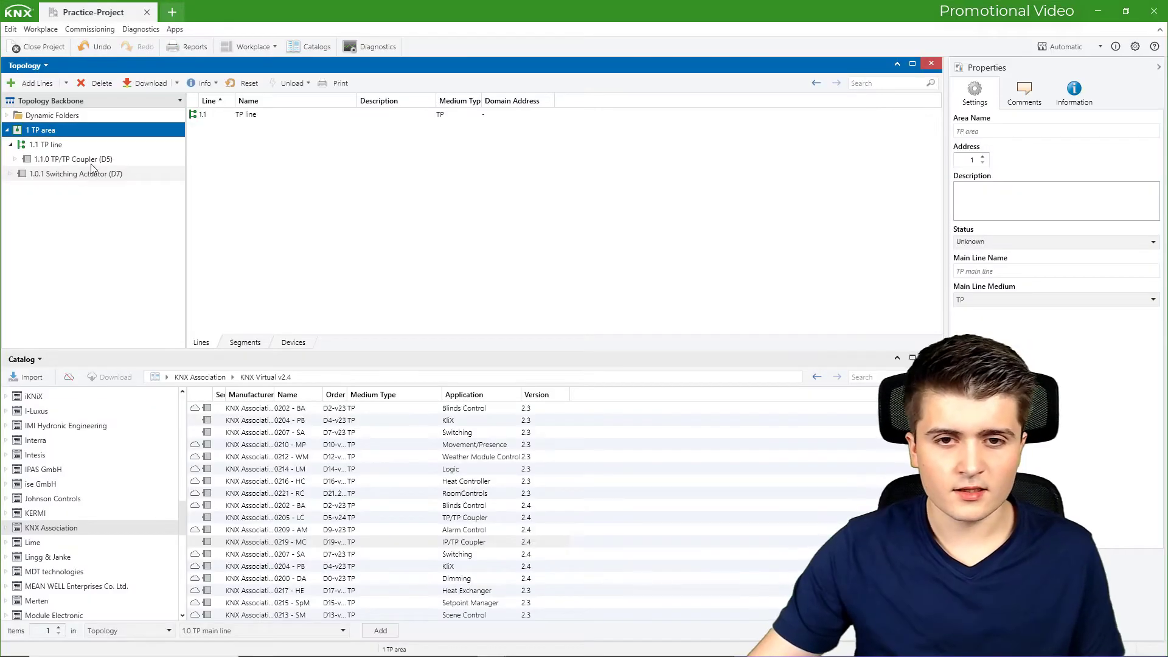
left_click(94, 159)
key("Delete")
key("Return")
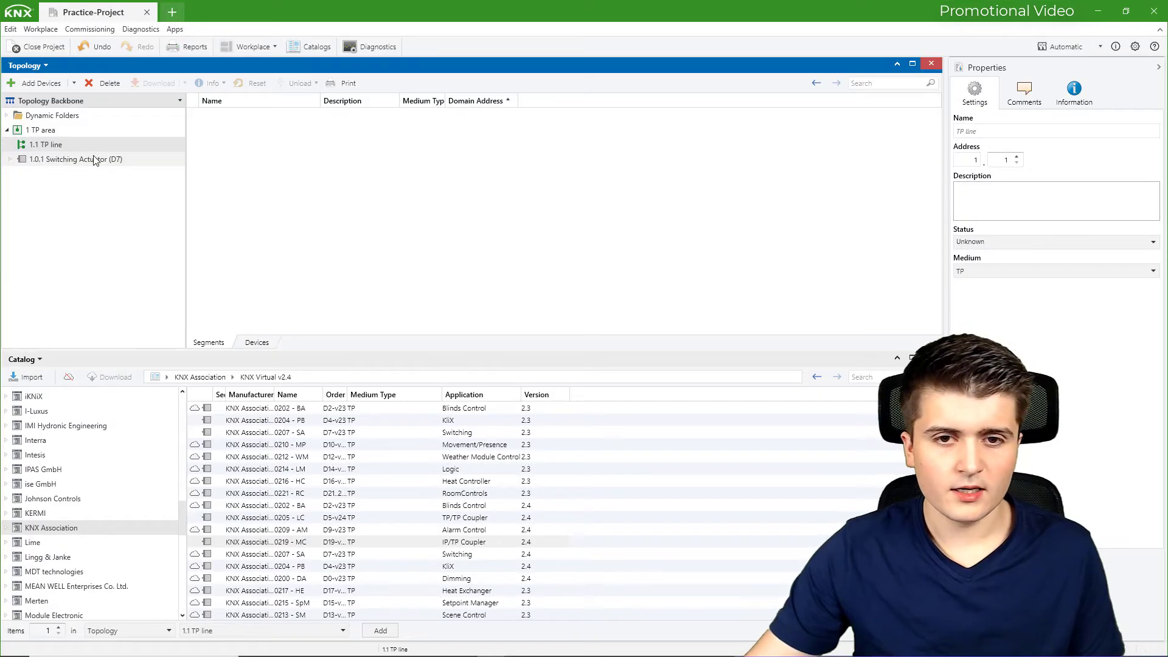
- Move the Switching Actuator onto the 1.1 TP line so it becomes device 1.1.1
left_click(75, 161)
left_click_drag(82, 162, 81, 145)
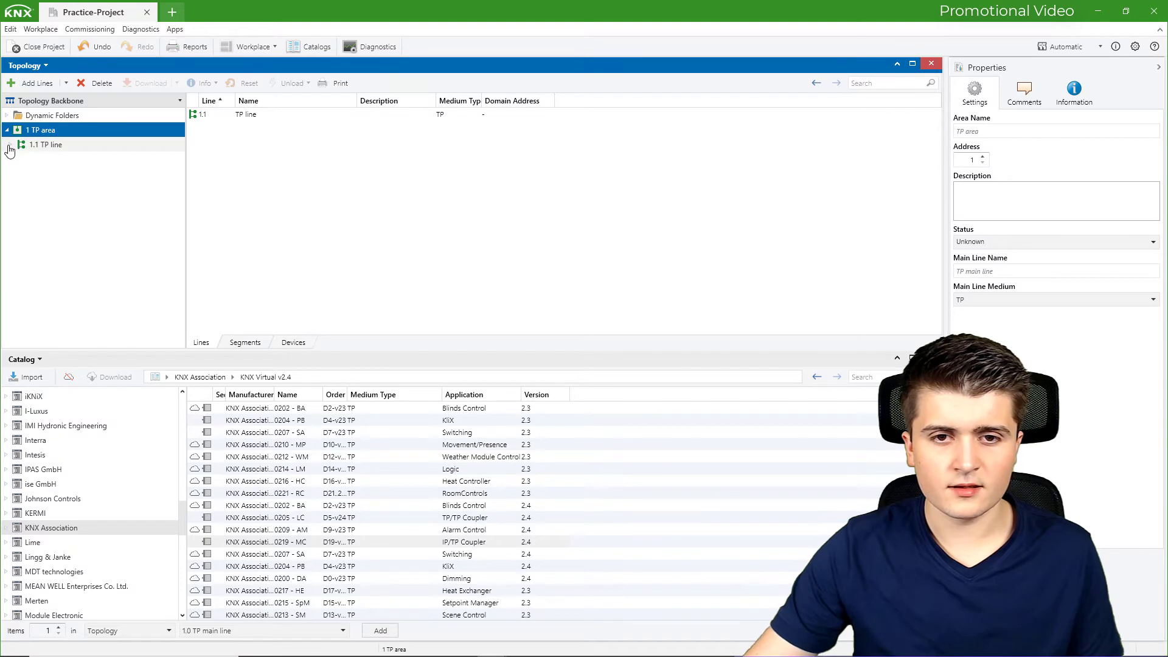
left_click(41, 161)
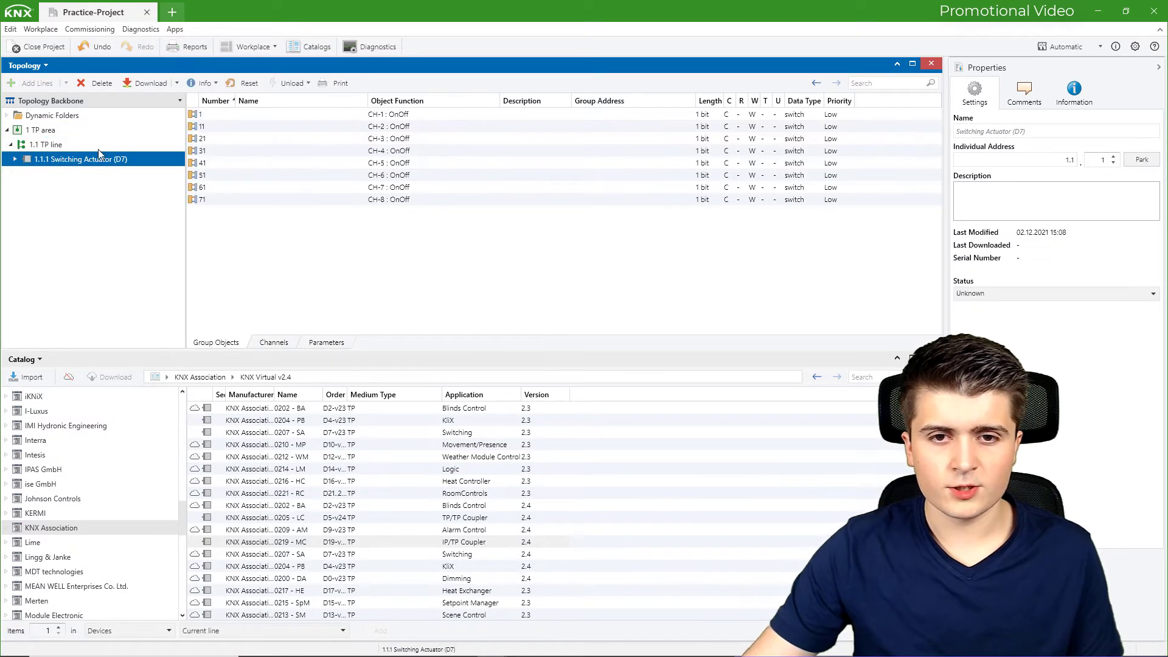
left_click(60, 132)
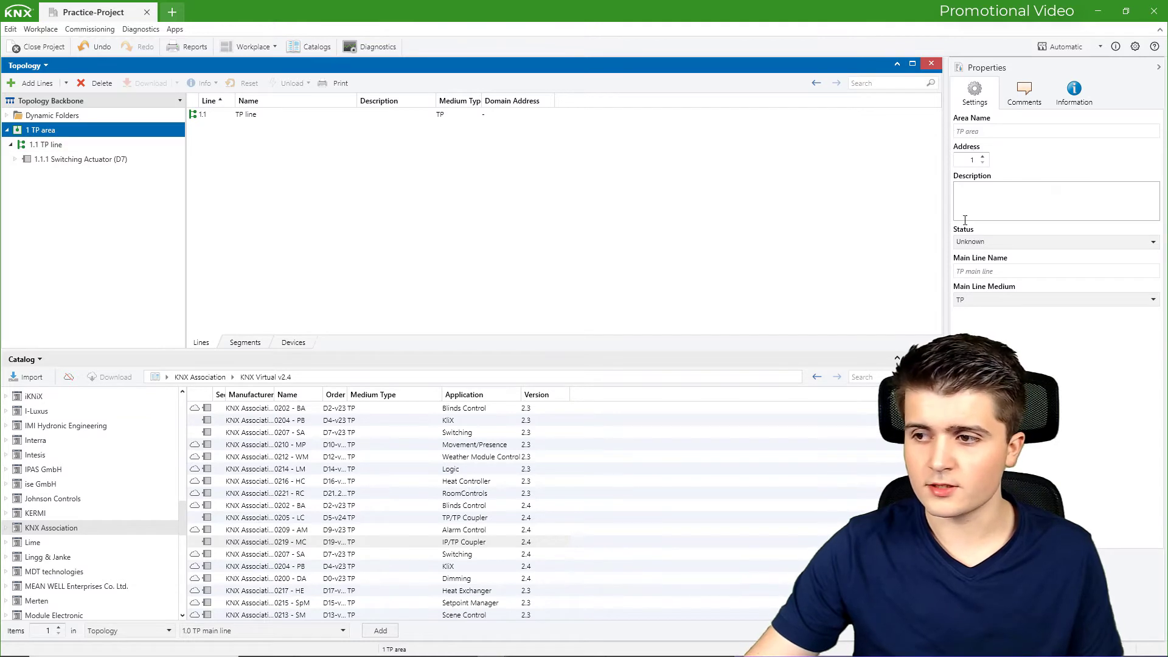
- Set area 1's Main Line Medium to IP in its properties
left_click(967, 300)
left_click(973, 324)
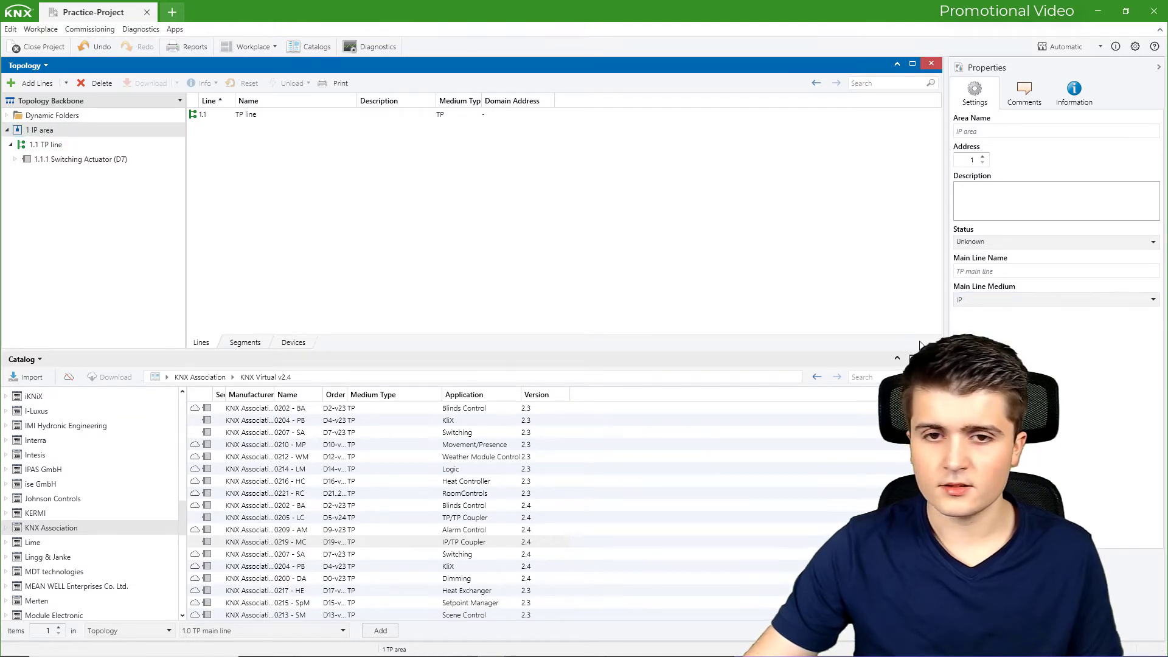
left_click(161, 143)
left_click_drag(186, 125, 199, 125)
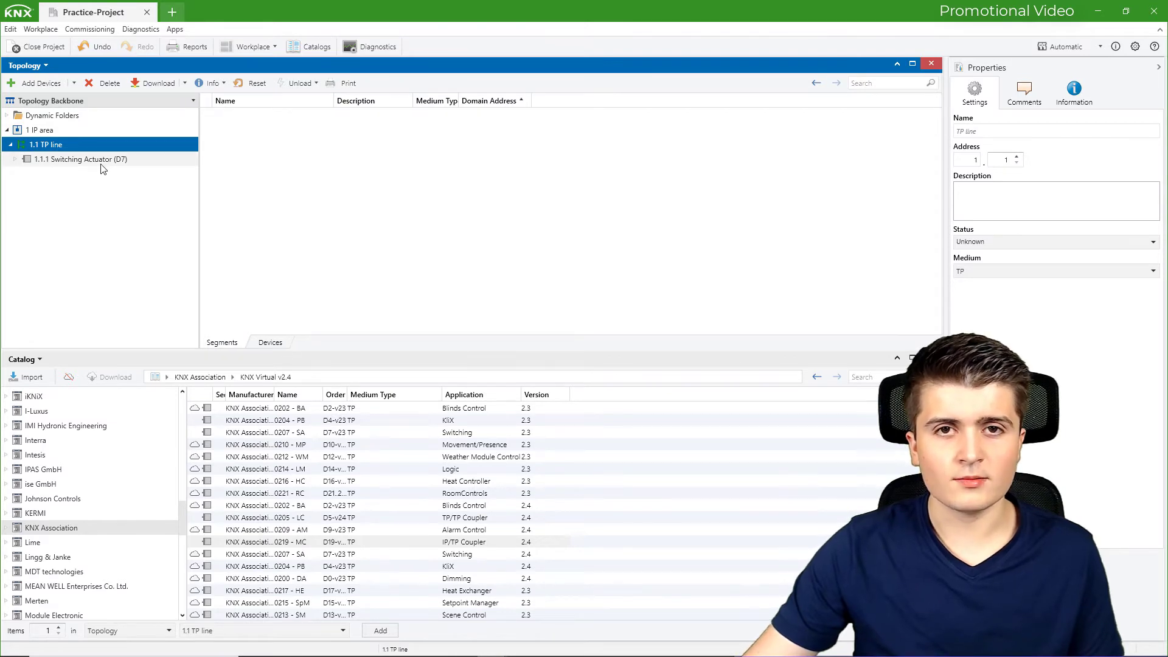
- Review the IP area, TP line 1.1 and the Switching Actuator's group objects
left_click(81, 132)
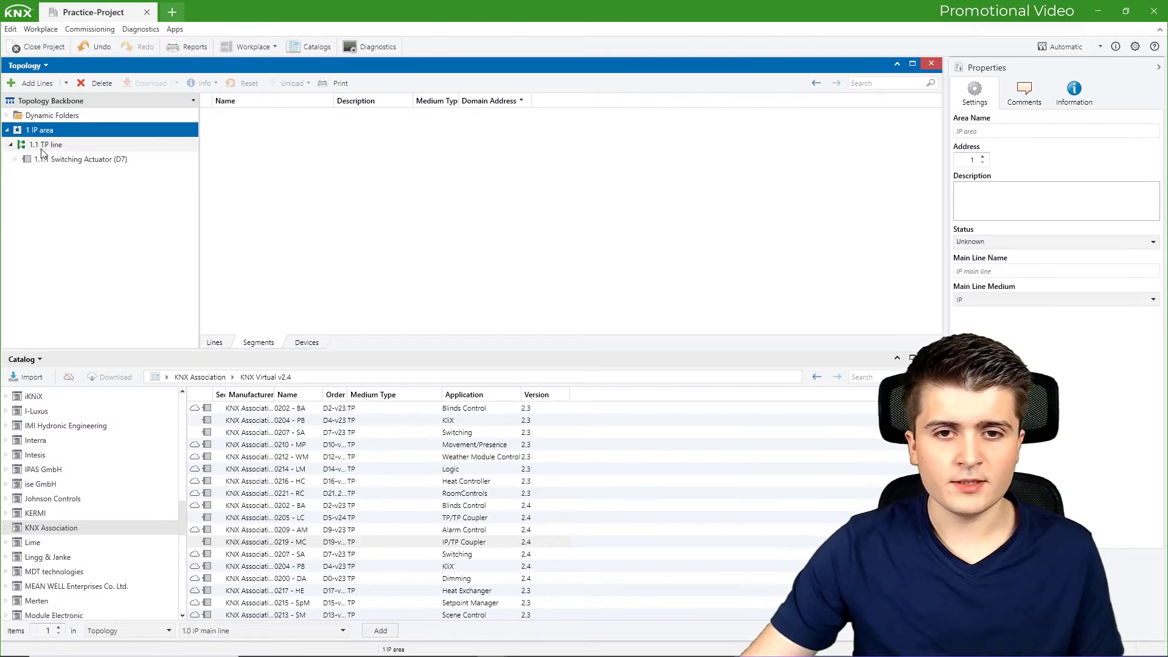
left_click(41, 149)
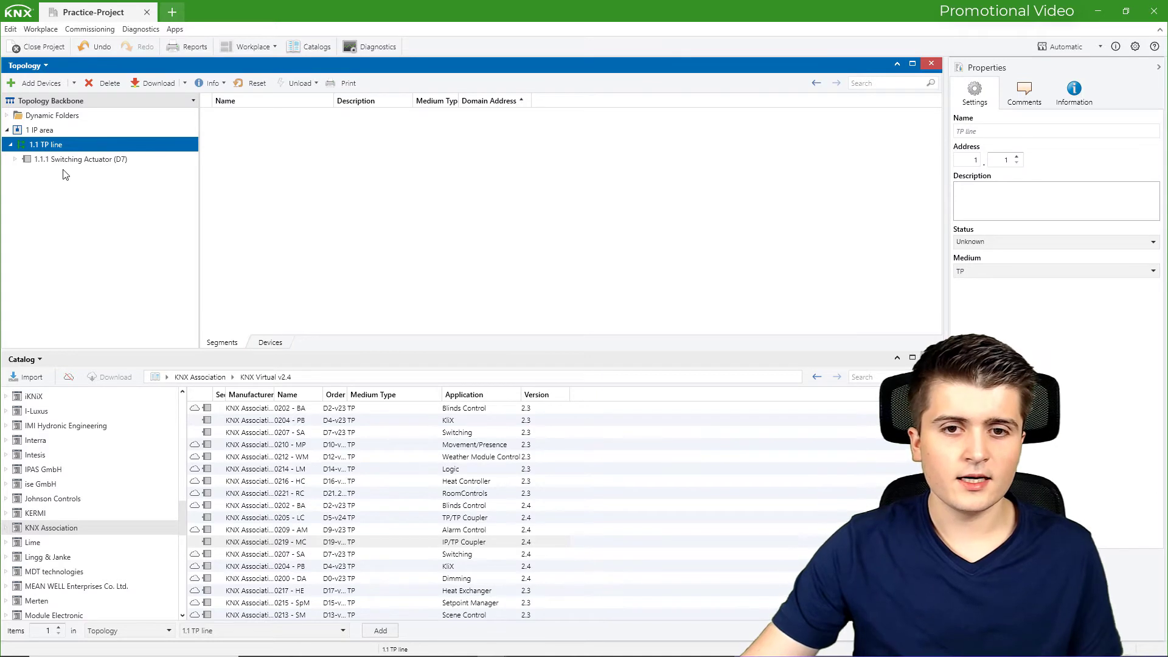
left_click(68, 160)
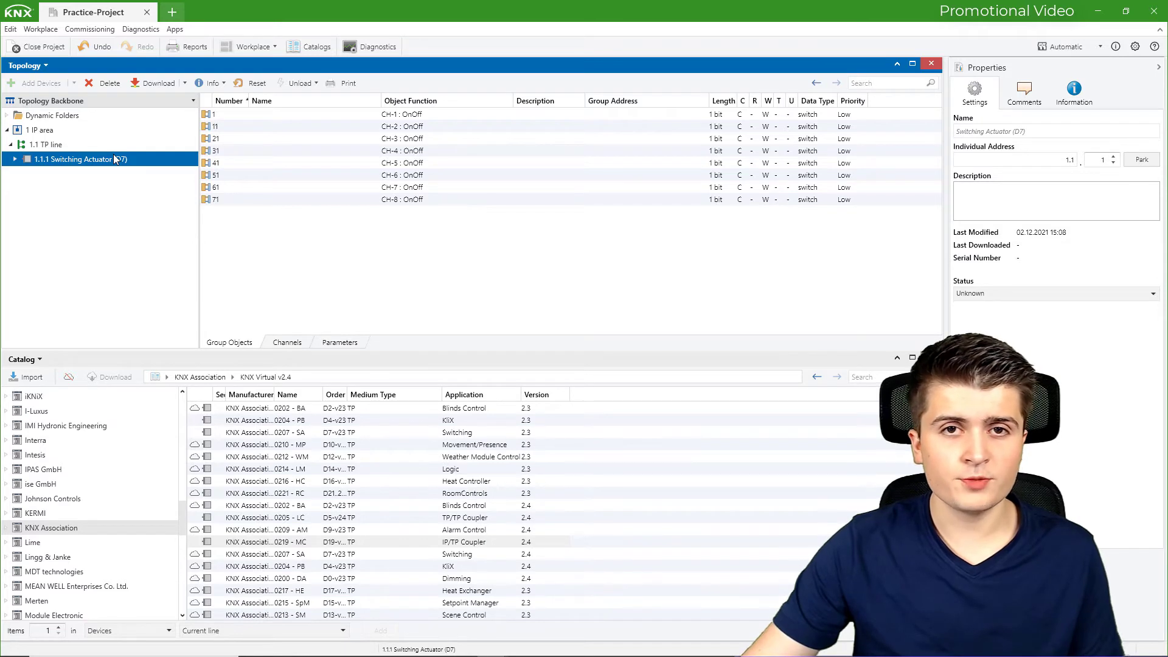
- Drag the 0204 - PB (KliX) from the catalog onto TP line 1.1 as 1.1.2, then close the catalog
left_click(339, 423)
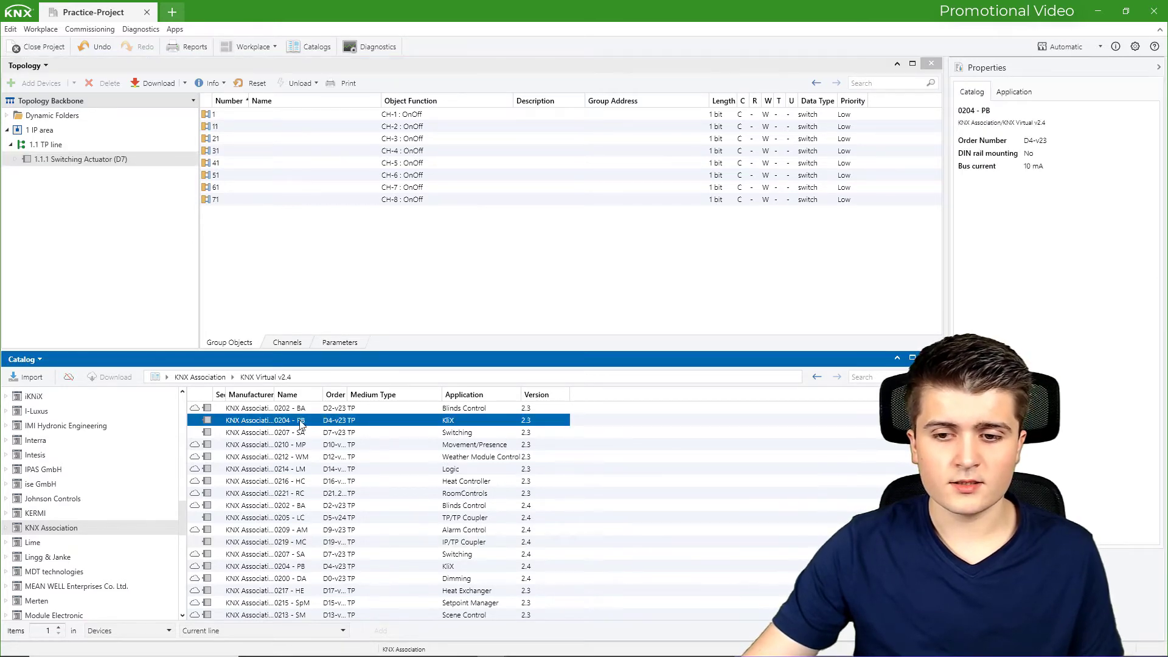
left_click_drag(358, 425, 92, 148)
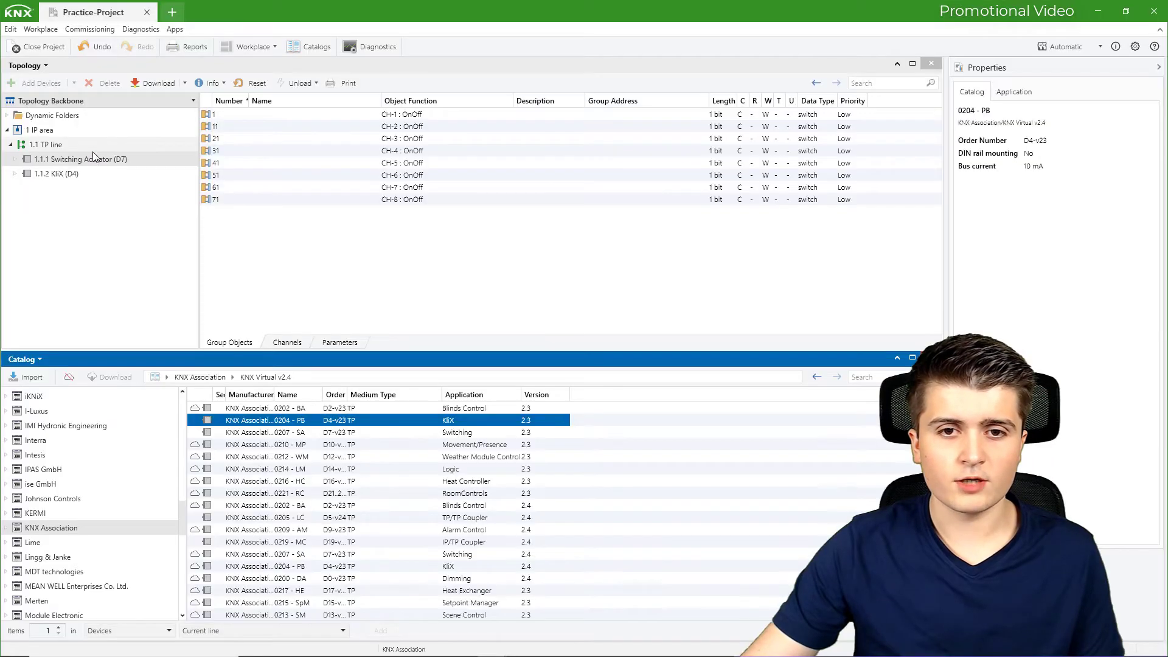
left_click(91, 159)
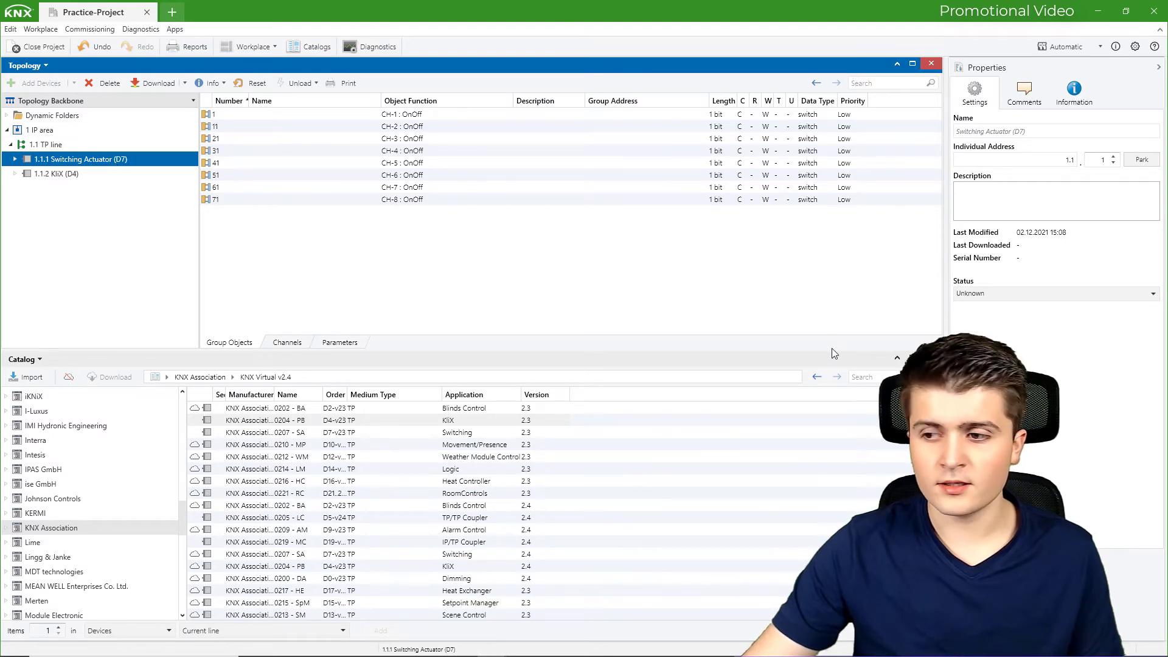
left_click(931, 359)
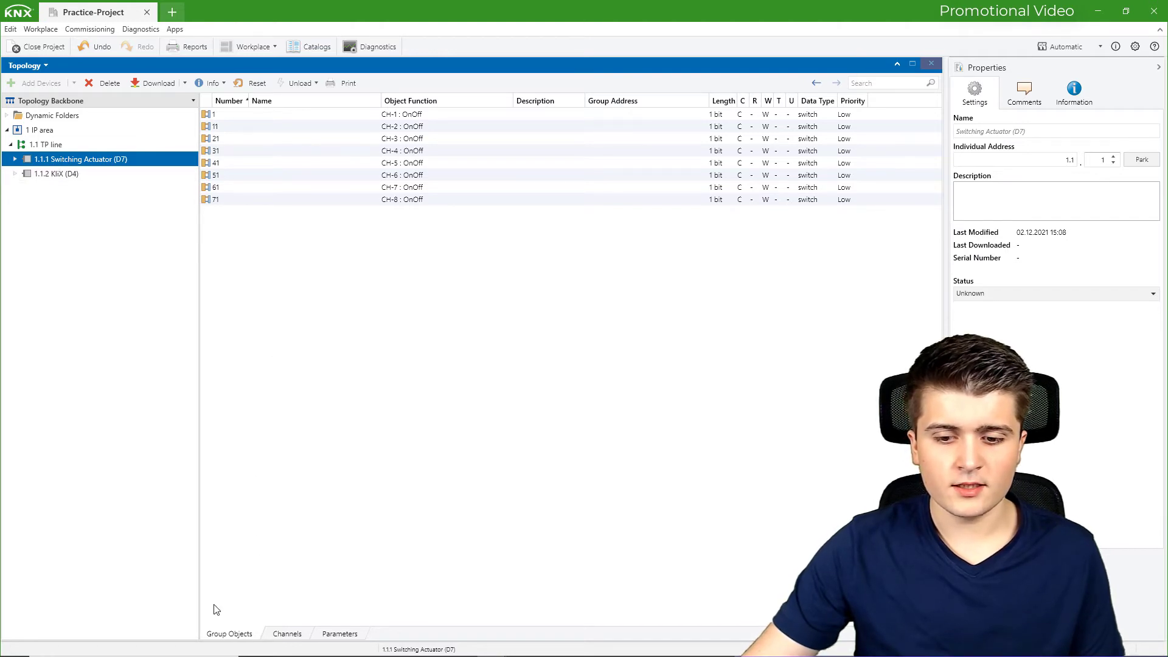
left_click(272, 118)
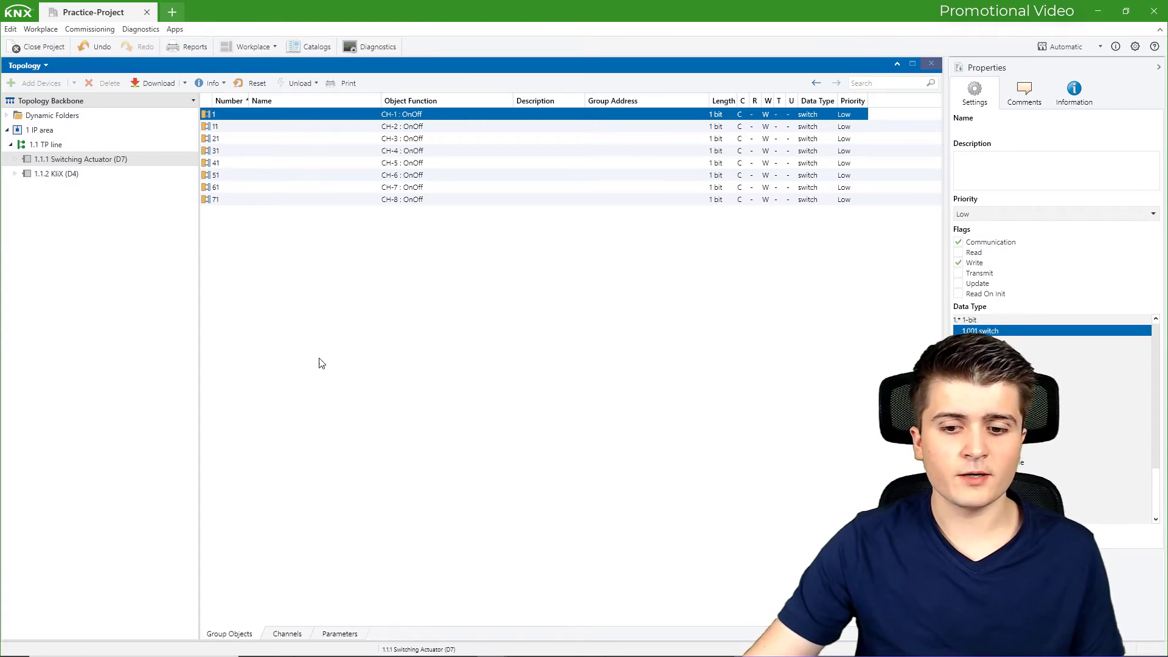
- Set Config CH-1 Feedback to Info OnOff, adding the 'CH-1 : Info OnOff' group object
left_click(340, 634)
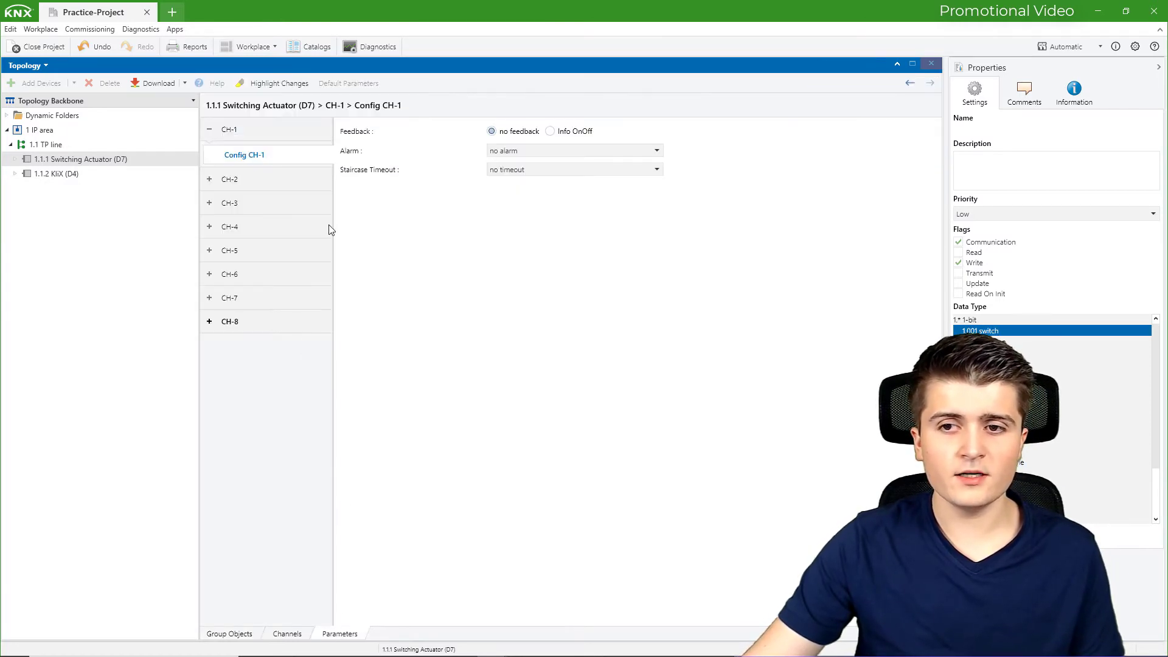
left_click(565, 133)
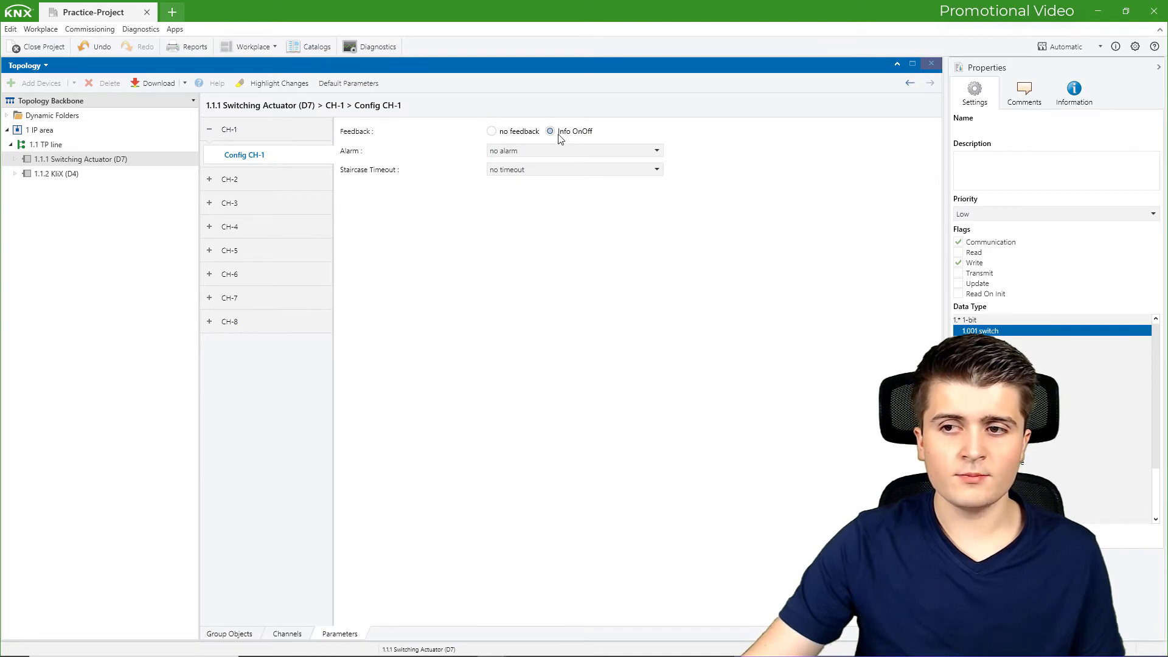
left_click(243, 633)
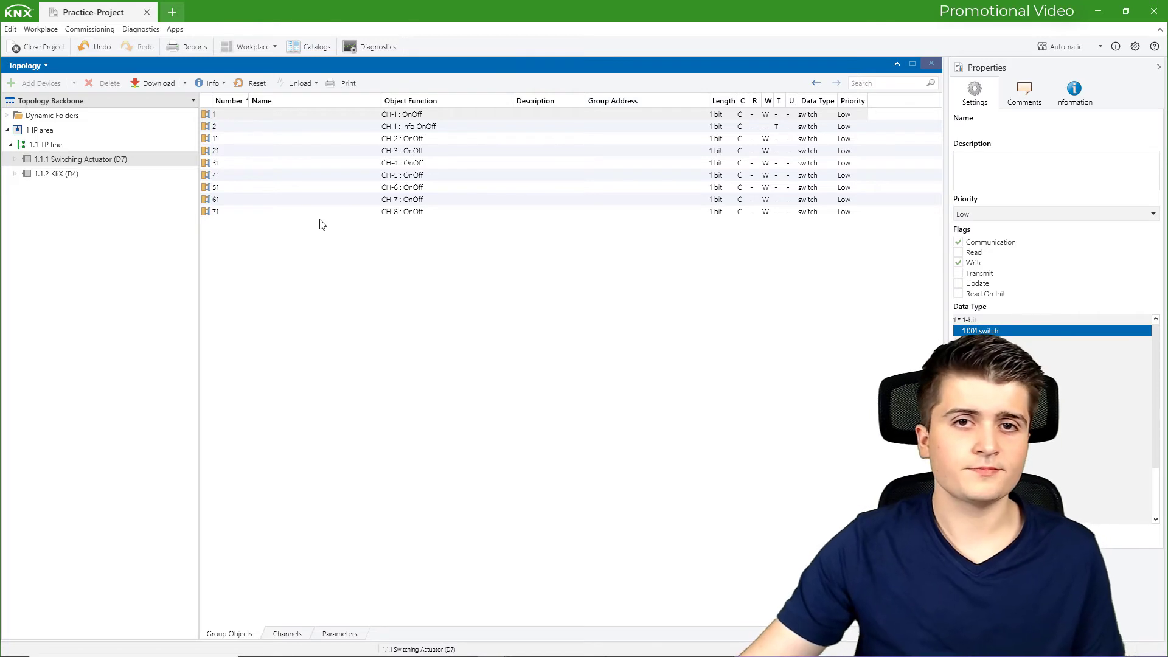
left_click(278, 116)
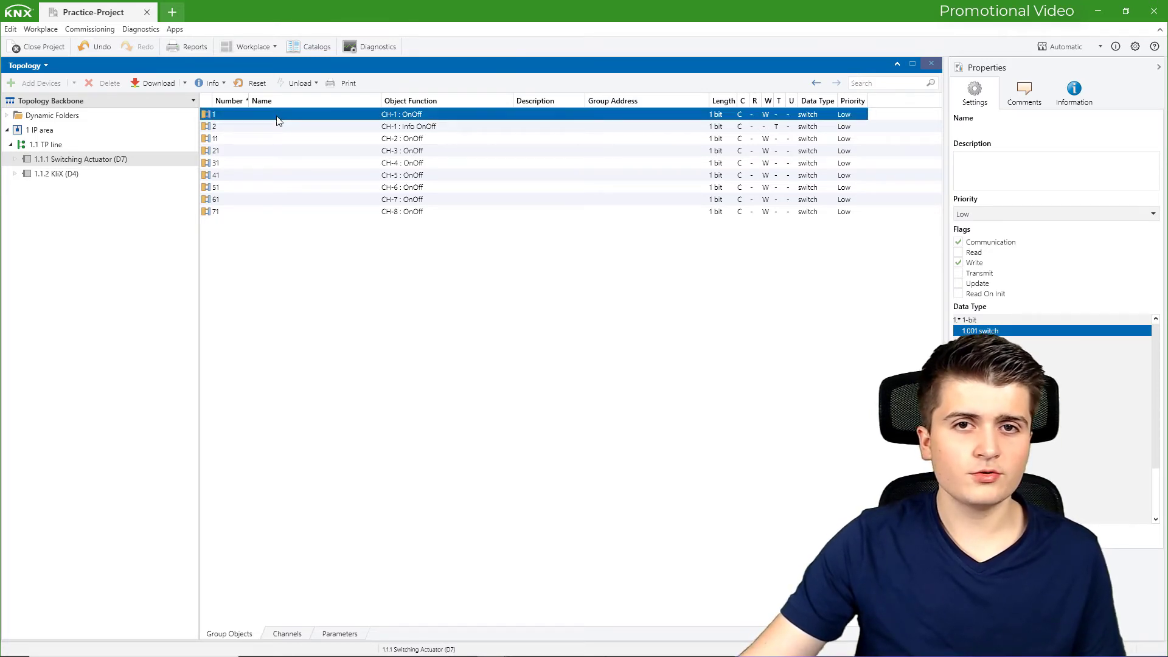
- Compare the CH-1 OnOff and Info OnOff flags, then show KliX (D4) 1.1.2's group objects
left_click(280, 128)
left_click(325, 116)
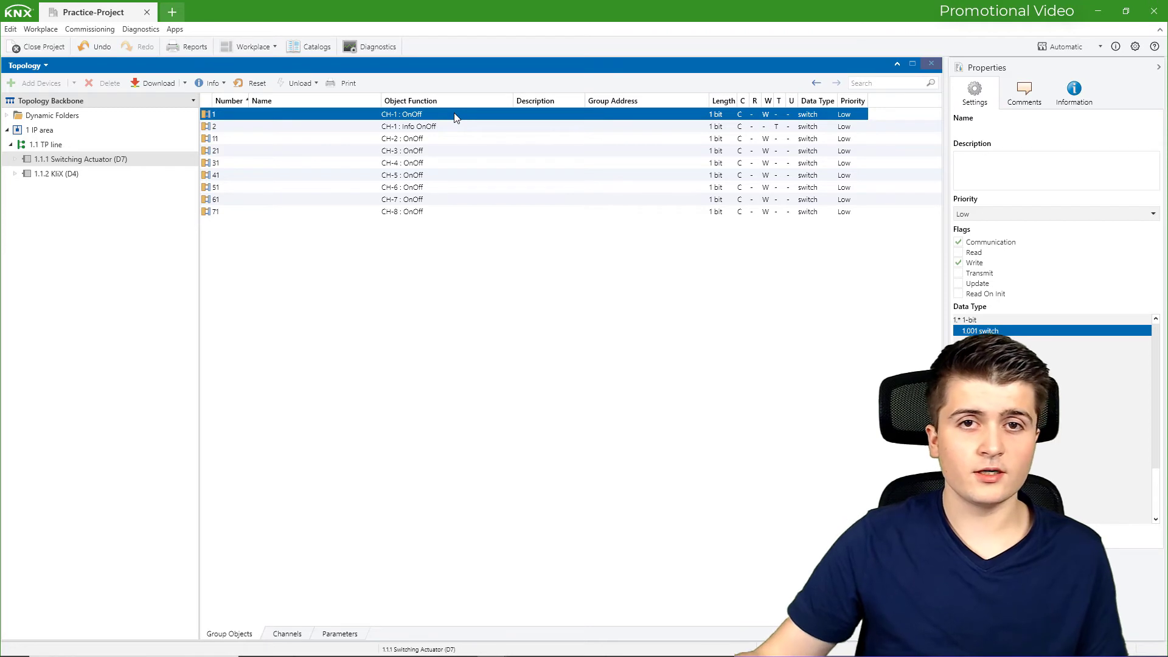
left_click(420, 128)
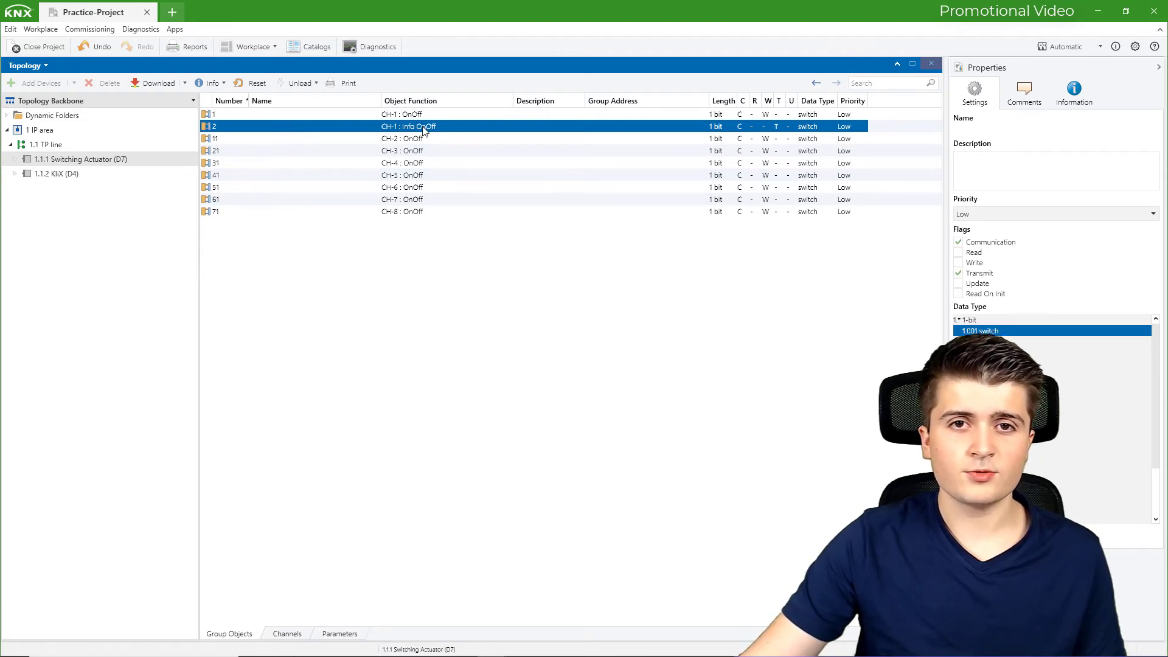
left_click(95, 175)
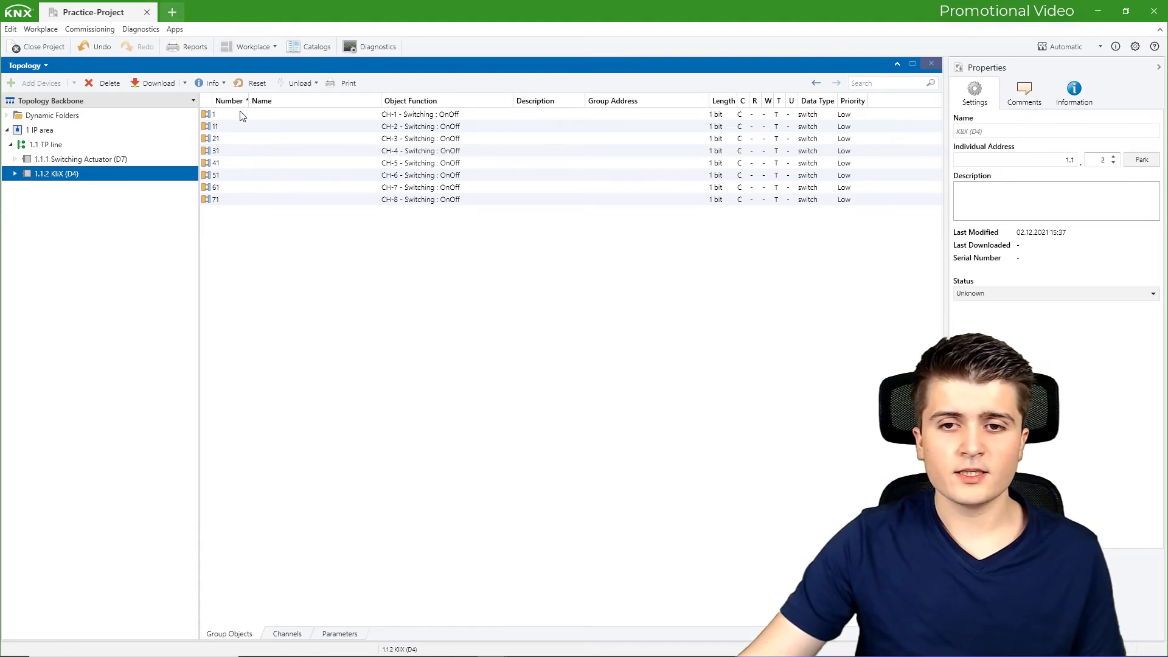
- Inspect the KliX CH-1 Switching OnOff object's flags and open its Config CH-1 parameters
left_click(379, 119)
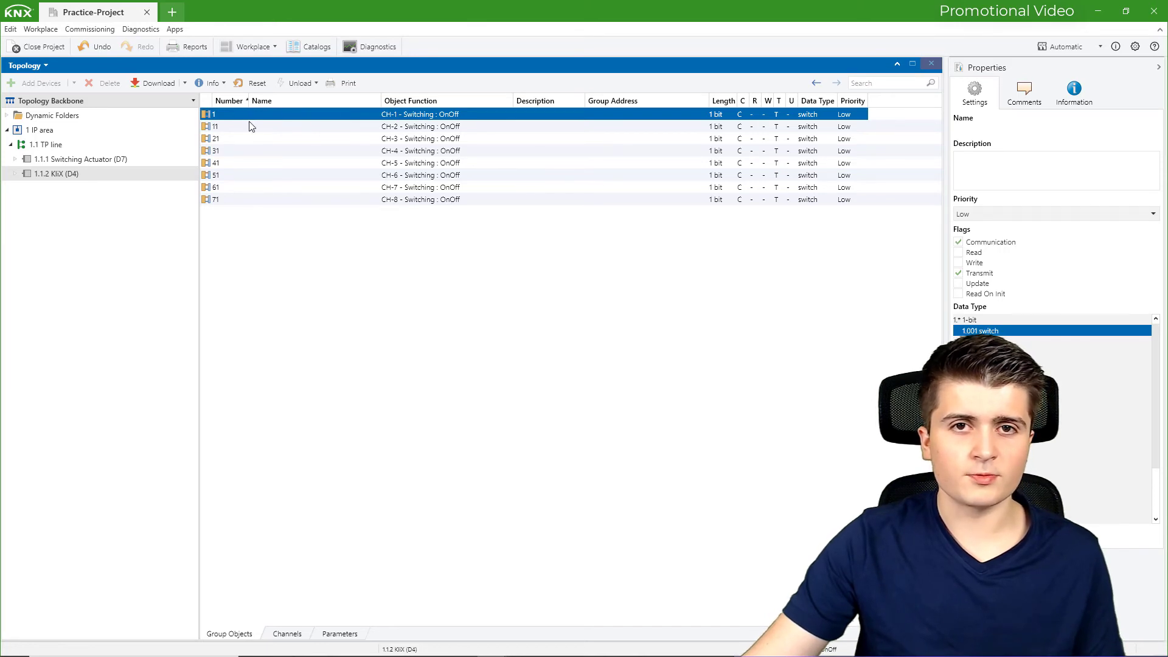
left_click(353, 629)
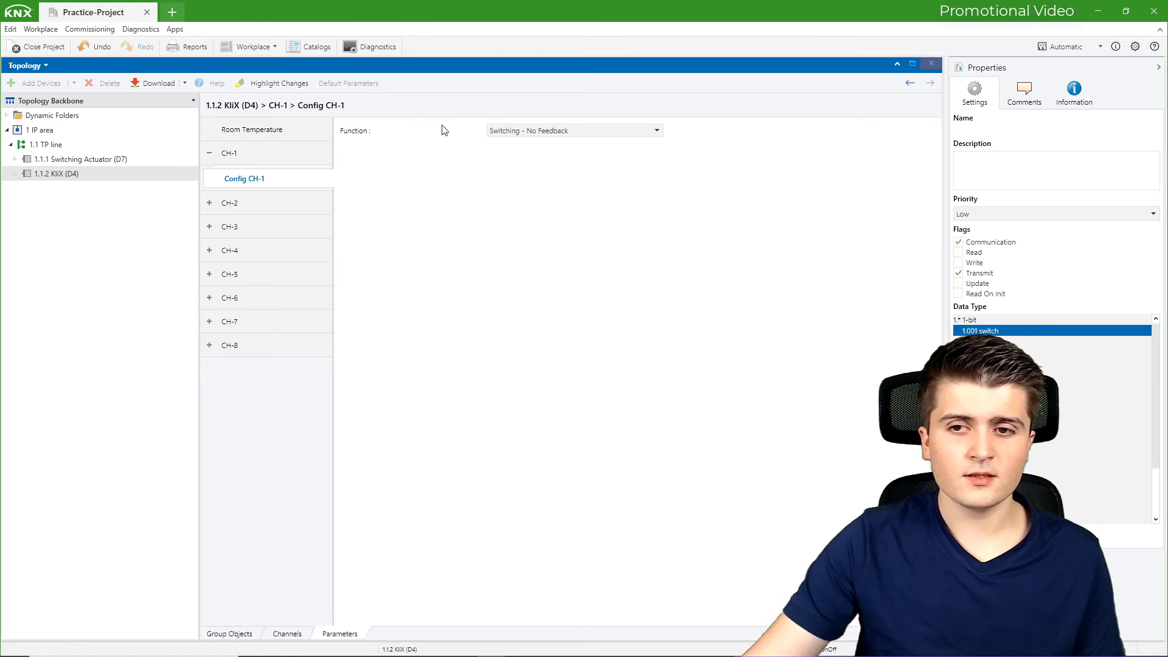
- Change the KliX channel 1 Function from switching to Dimming
left_click(497, 135)
left_click(536, 250)
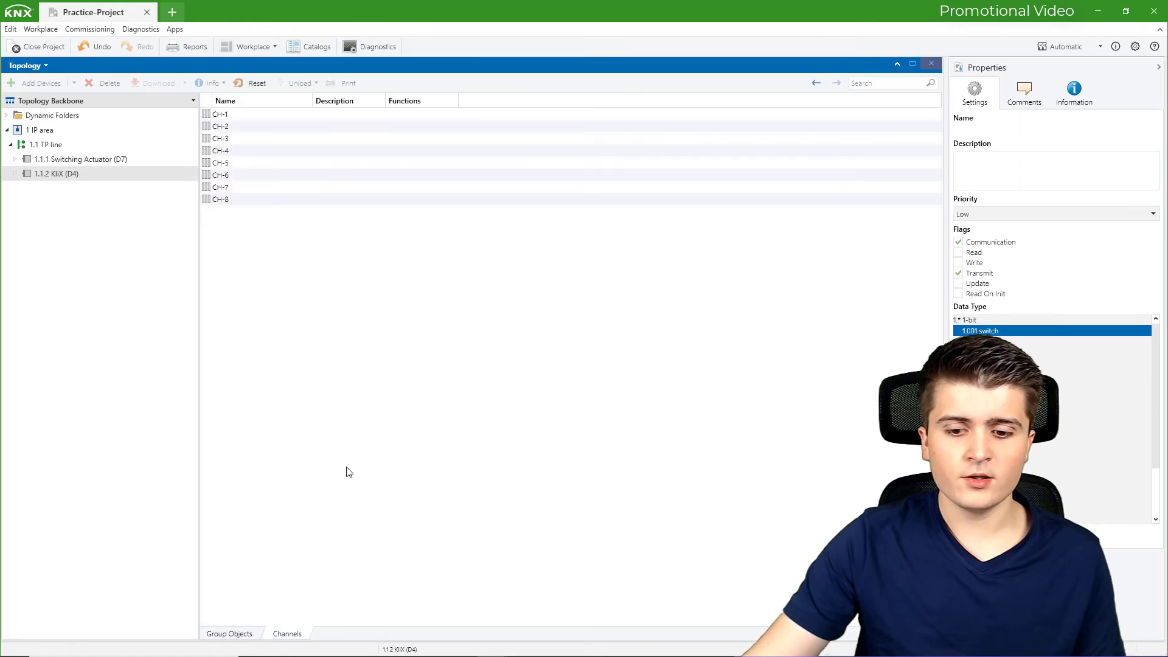
left_click(245, 636)
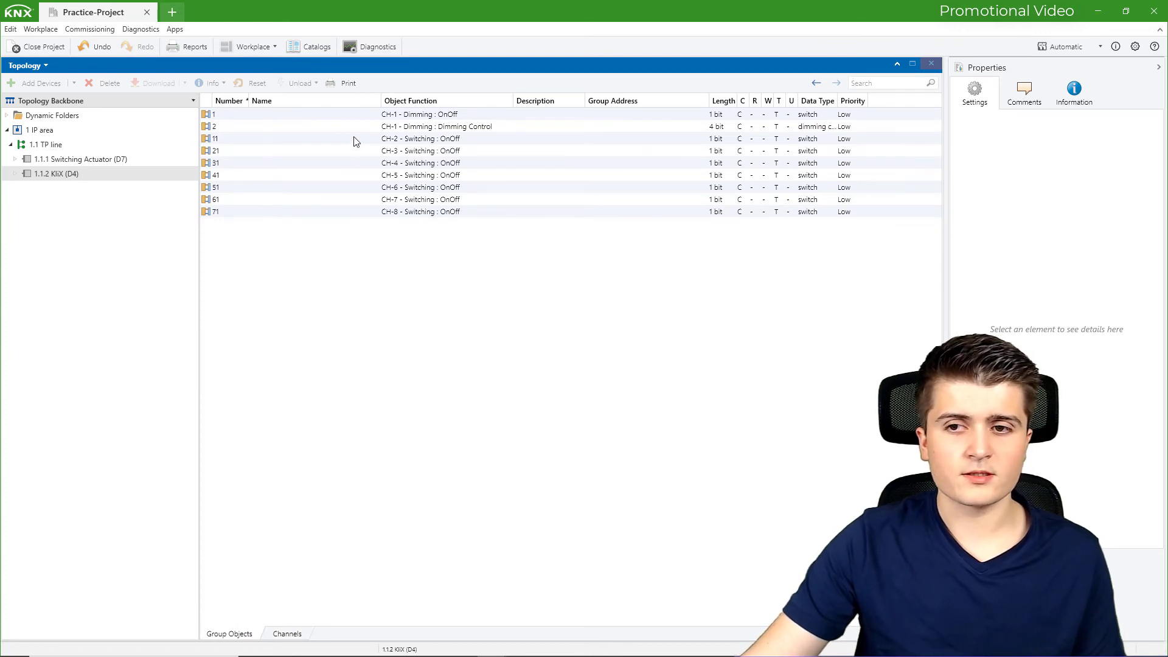
- Check the data types of the 1-bit Dimming OnOff and 4-bit Dimming Control (3.007) objects
left_click(399, 116)
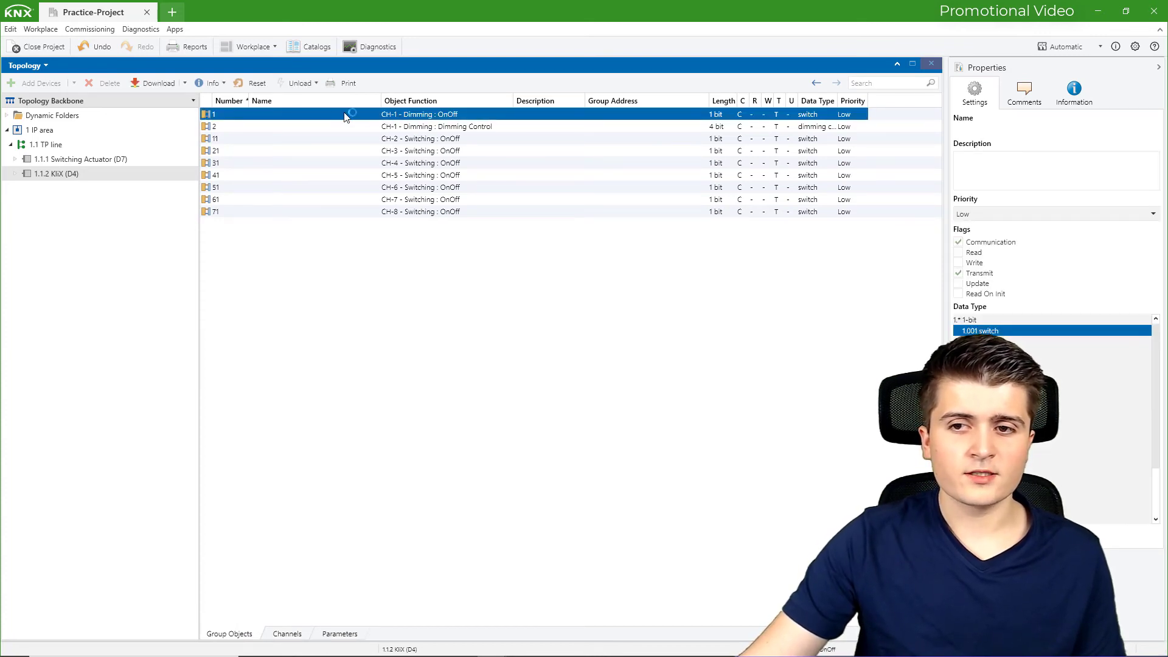
left_click(460, 130)
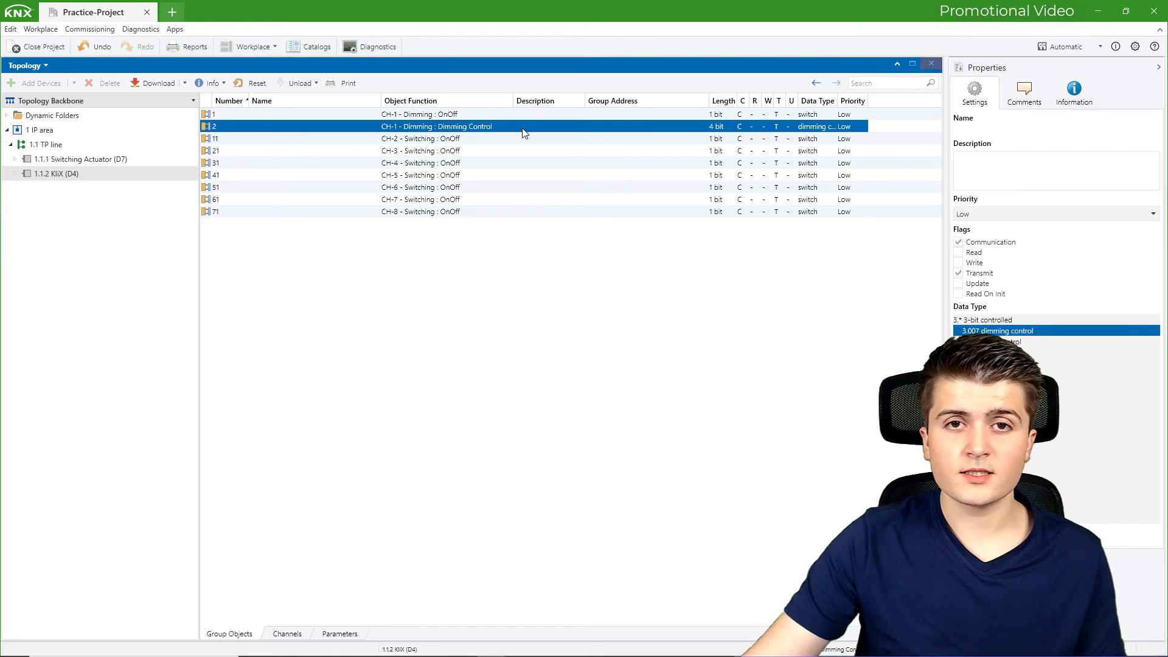
left_click(700, 114)
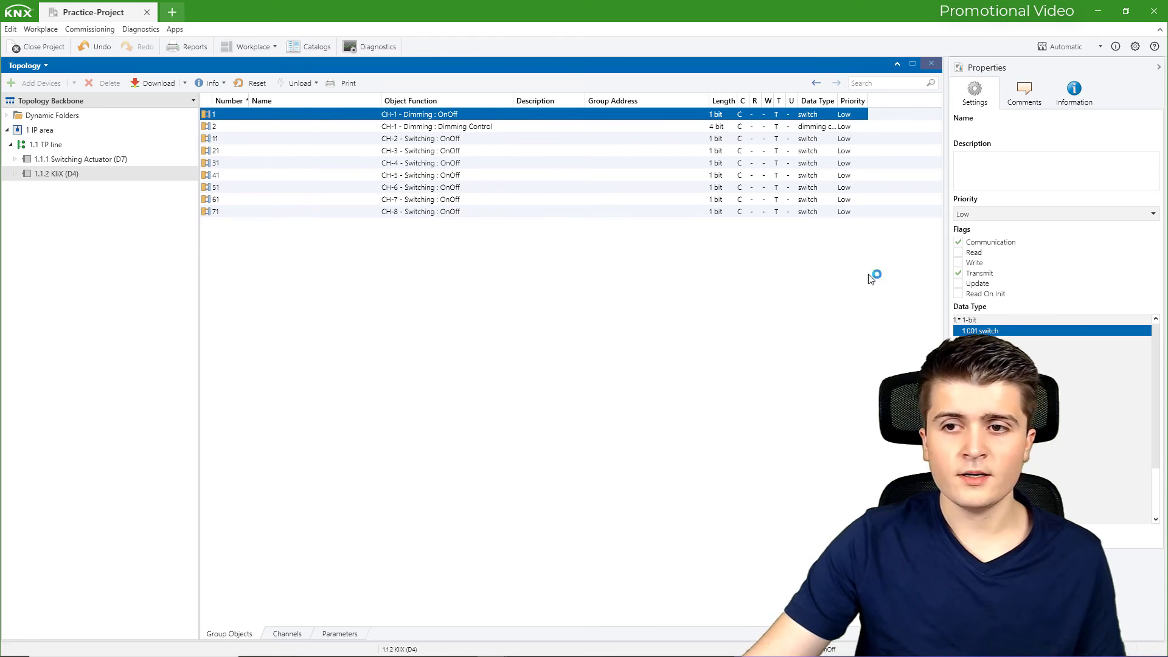
left_click(489, 128)
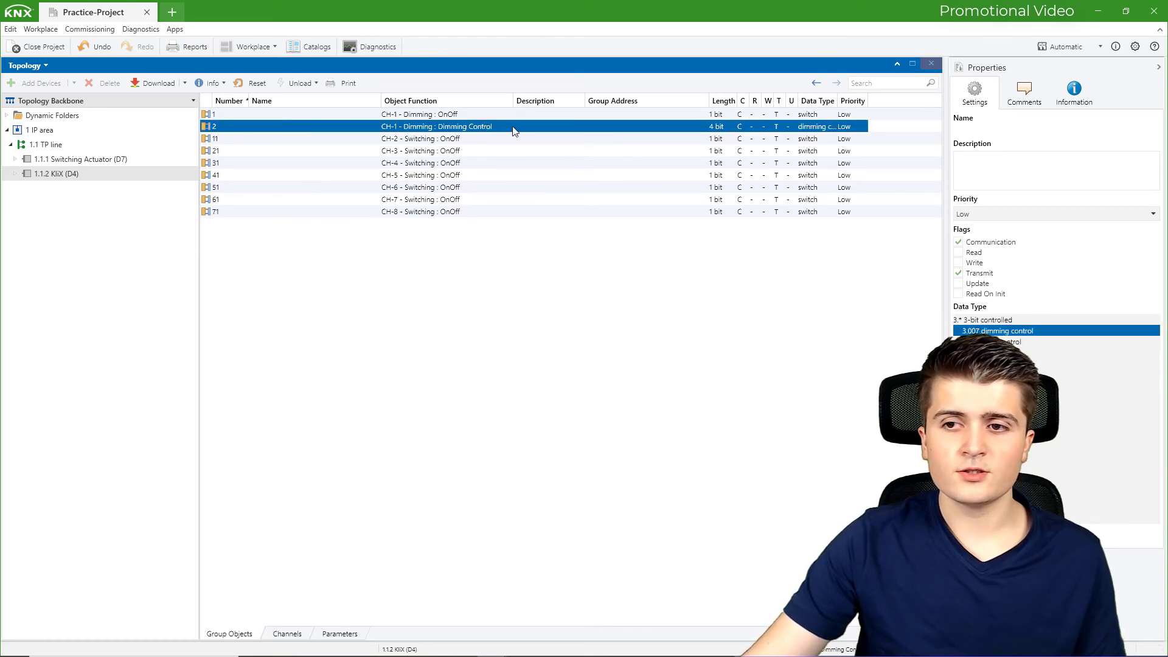